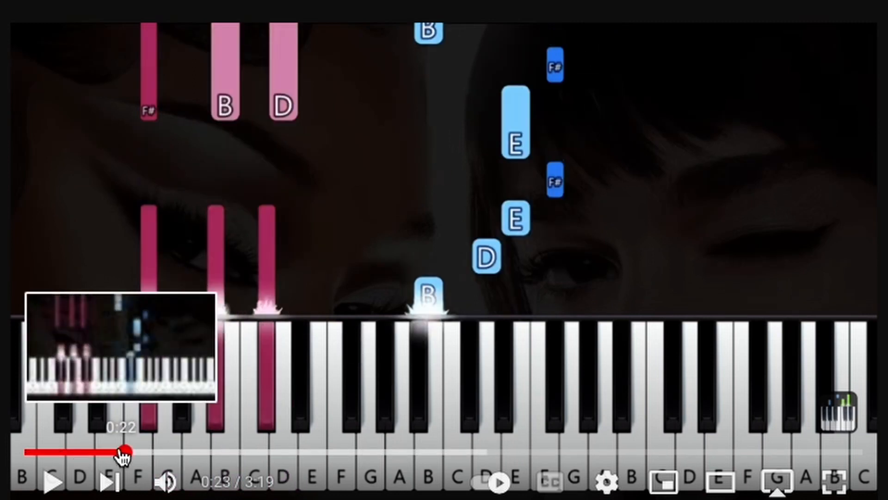
# - Replay the piano tutorial video from its opening, pausing at each chord to read and try its notes
pyautogui.moveTo(121, 452); pyautogui.dragTo(25, 452)
pyautogui.click(44, 478)
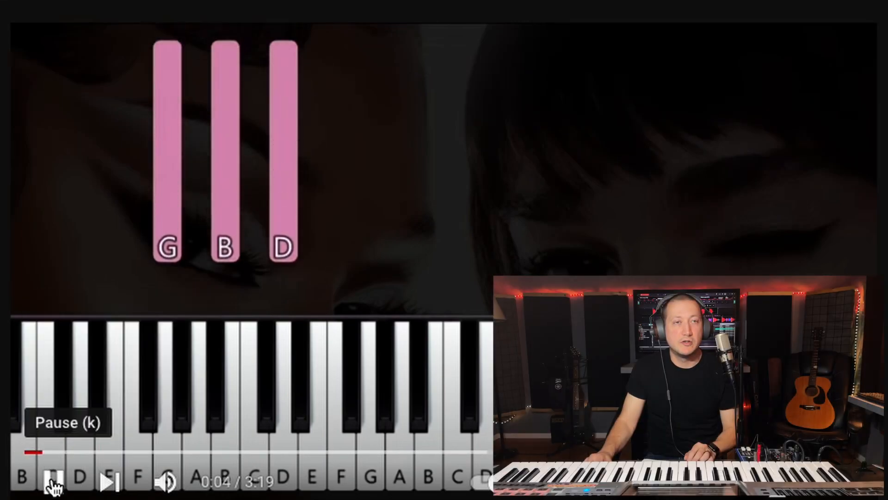
pyautogui.click(52, 482)
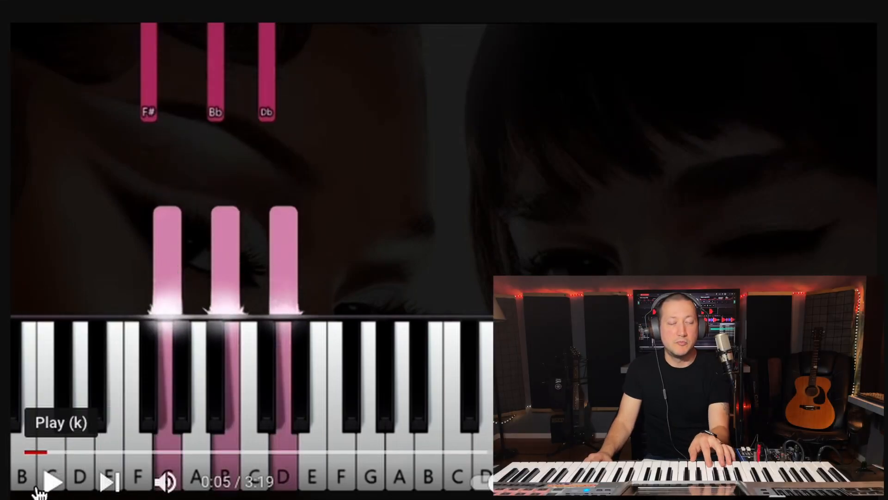
pyautogui.click(47, 481)
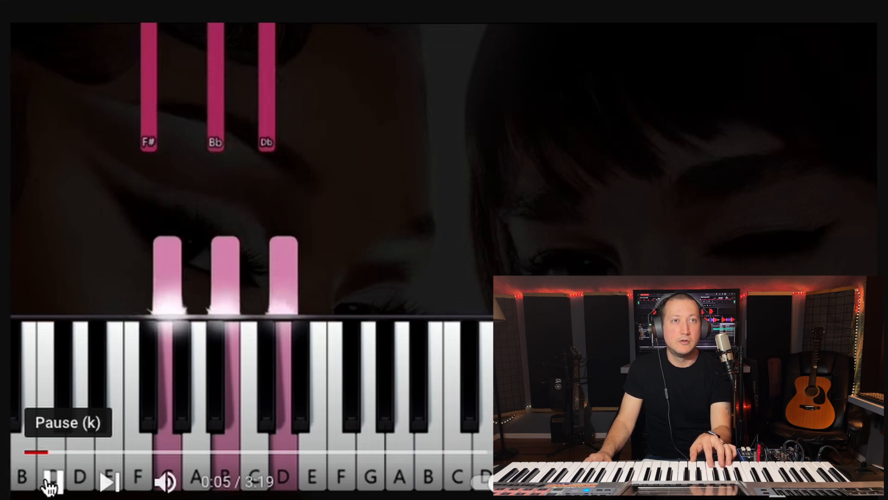
pyautogui.click(46, 481)
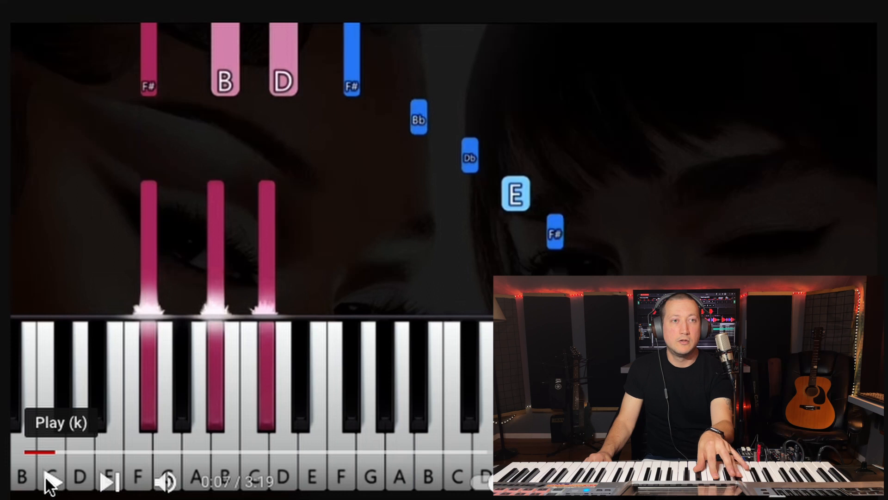
pyautogui.click(51, 484)
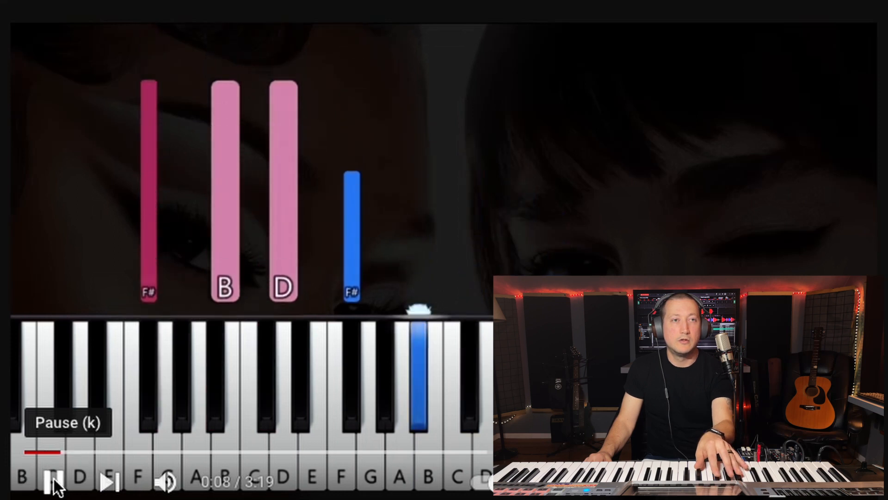
pyautogui.click(54, 483)
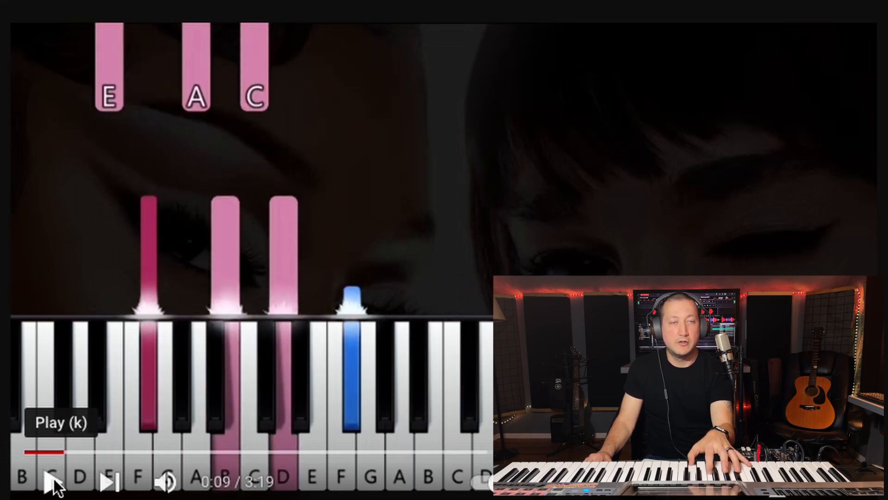
pyautogui.click(52, 481)
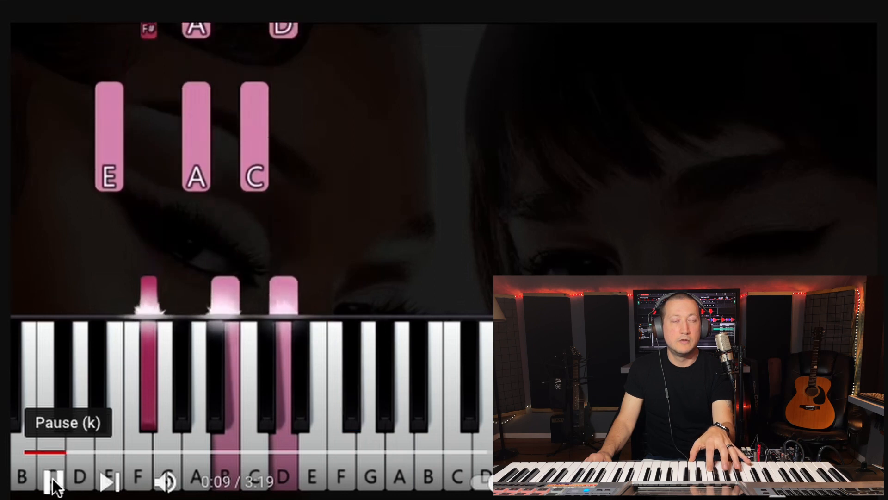
pyautogui.click(52, 481)
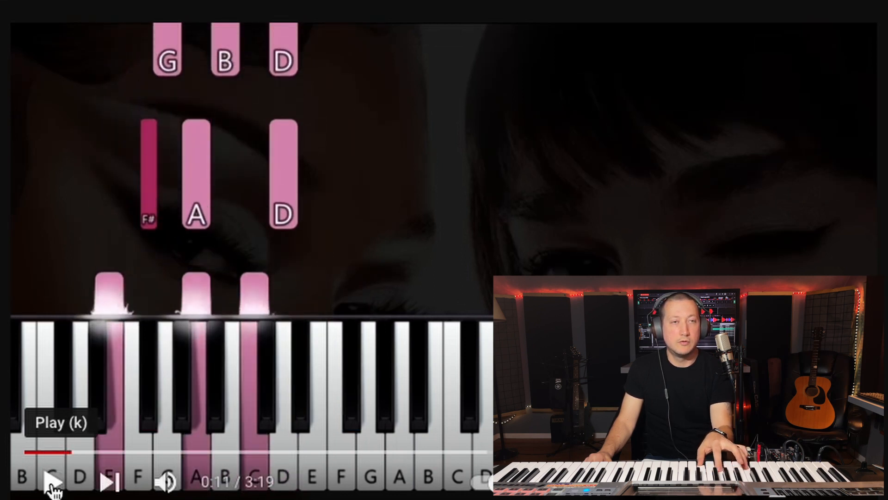
pyautogui.click(52, 481)
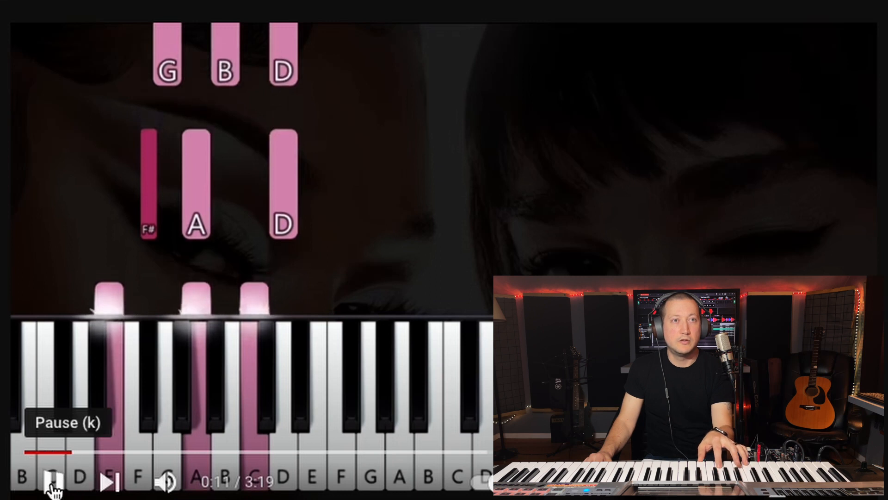
pyautogui.click(52, 481)
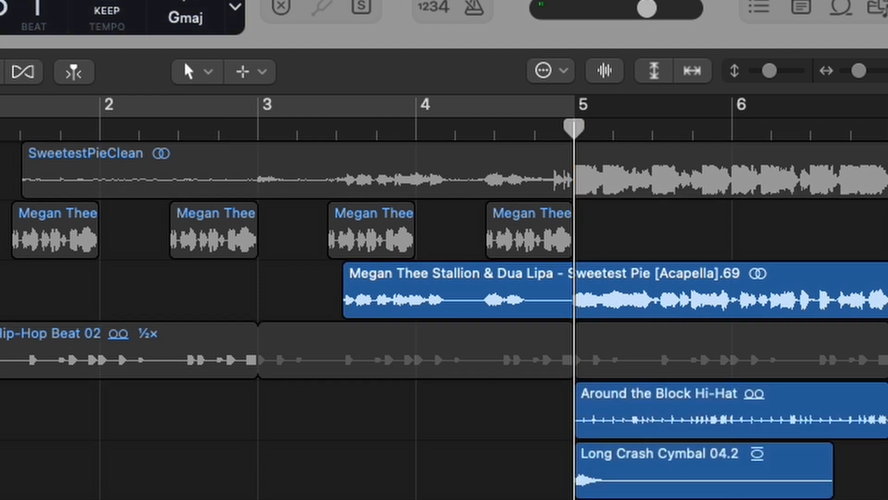
# - Solo the acapella track instead of SweetestPieClean and audition the vocal at bar 5
pyautogui.click(391, 160)
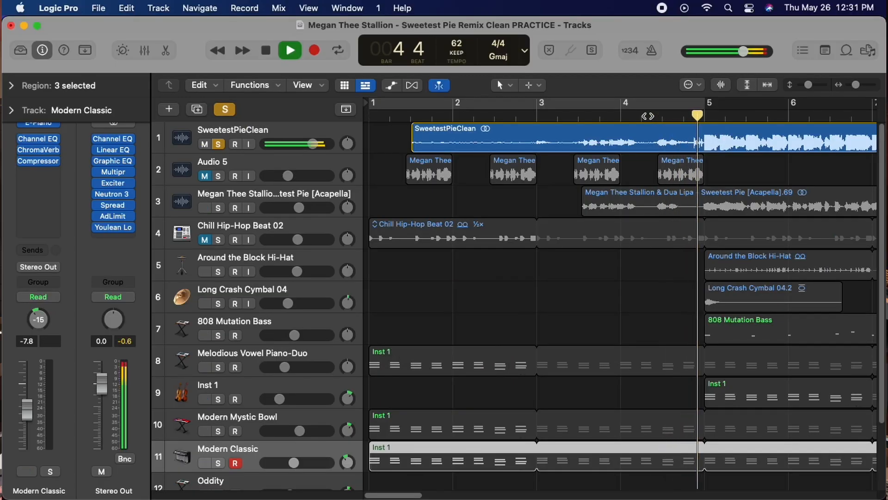
pyautogui.press('space')
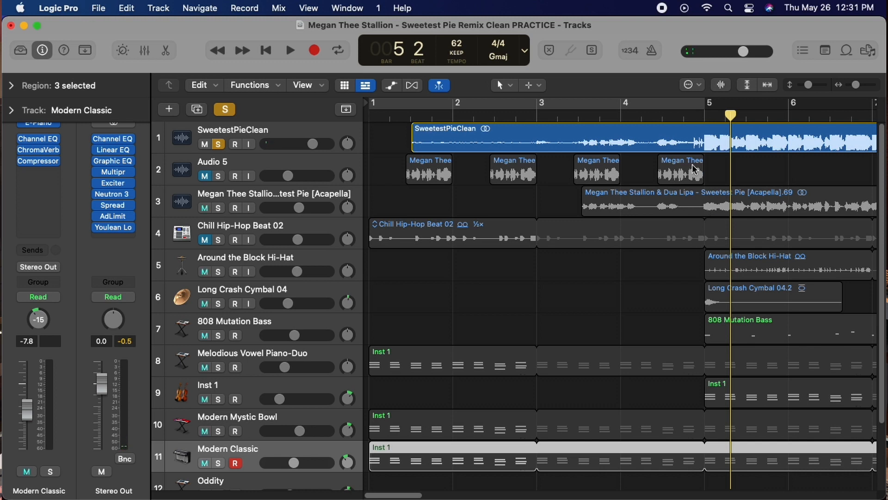
pyautogui.click(218, 208)
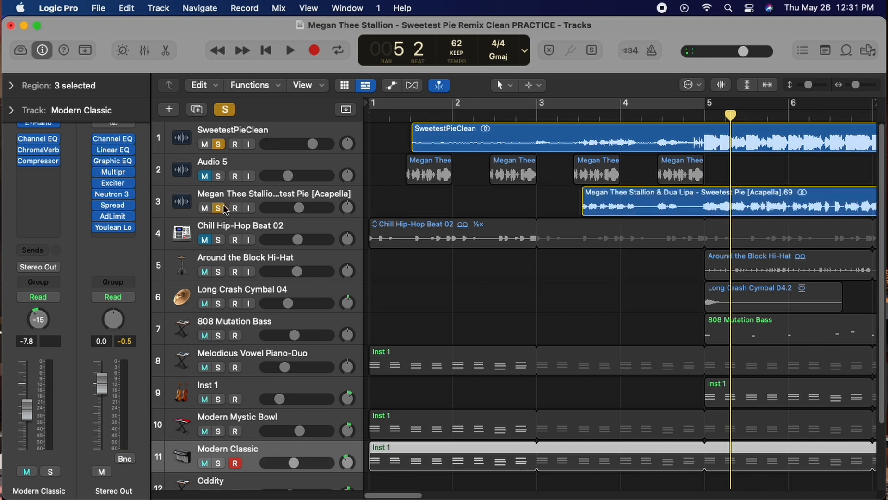
pyautogui.click(221, 145)
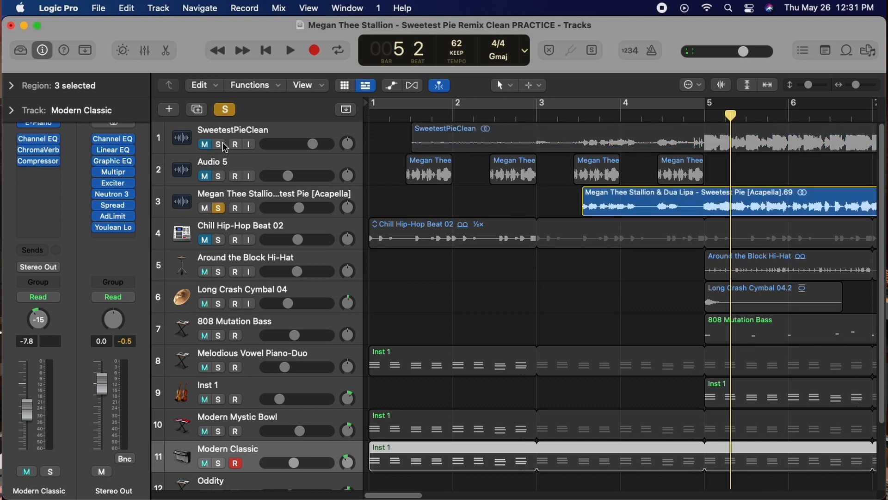
pyautogui.click(702, 119)
pyautogui.press('space')
pyautogui.press('space')
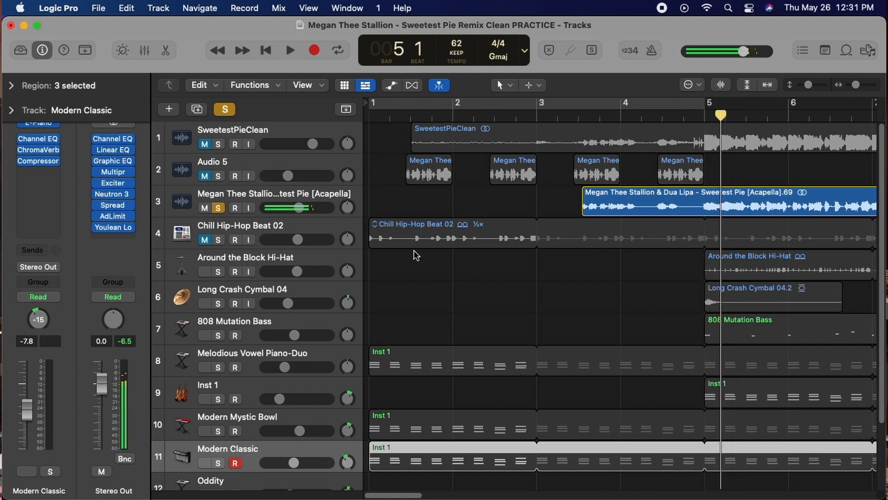
# - Solo the Chill Hip-Hop Beat 02 track along with the acapella and play both from around bar 5
pyautogui.click(218, 239)
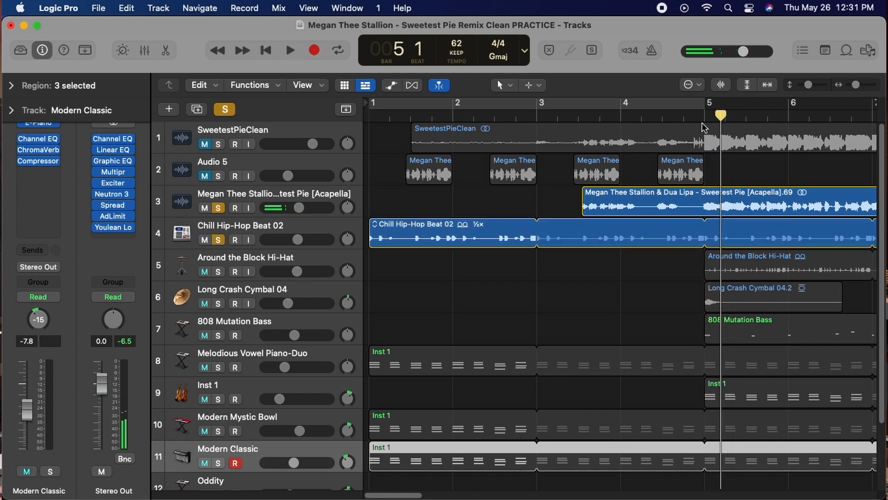
pyautogui.click(683, 116)
pyautogui.press('space')
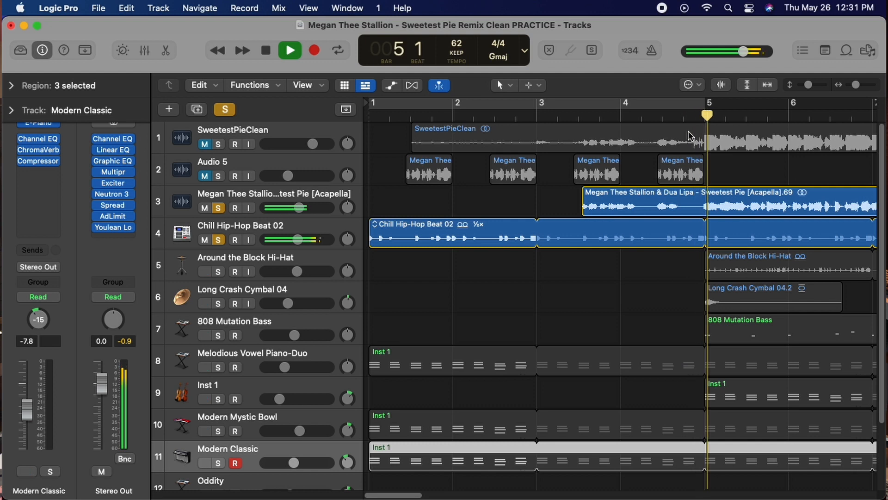
pyautogui.press('space')
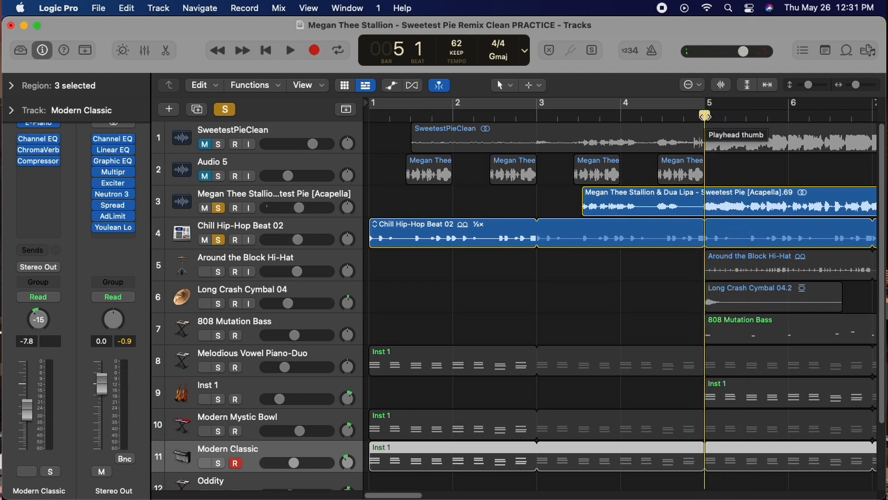
pyautogui.press('space')
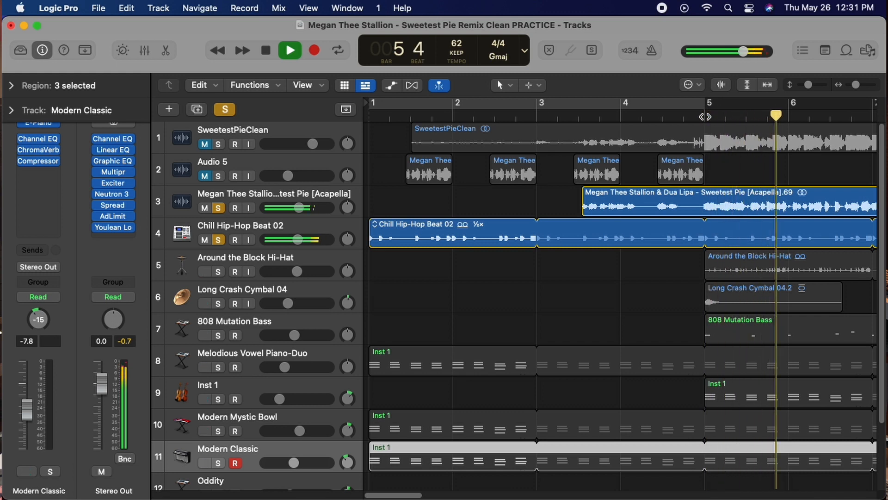
pyautogui.press('space')
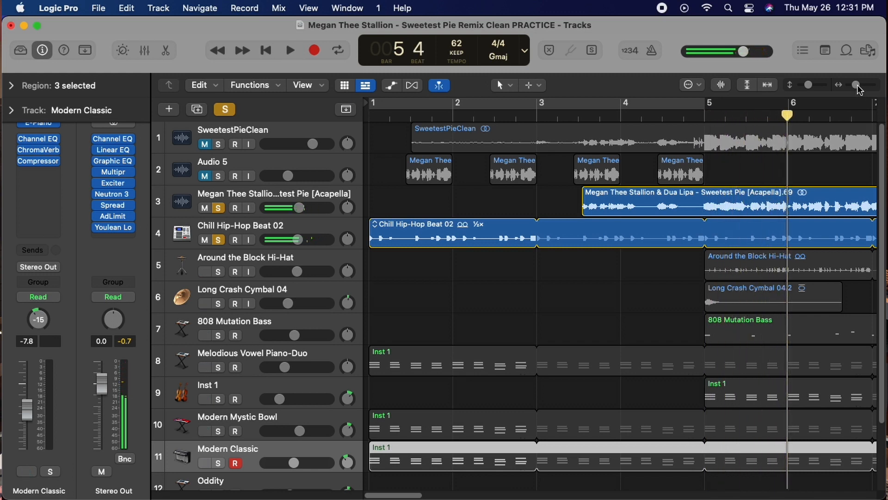
# - Trim the first acapella region's start to just before bar 5, audition it, and extend the start back to before bar 4
pyautogui.moveTo(858, 87); pyautogui.dragTo(854, 86)
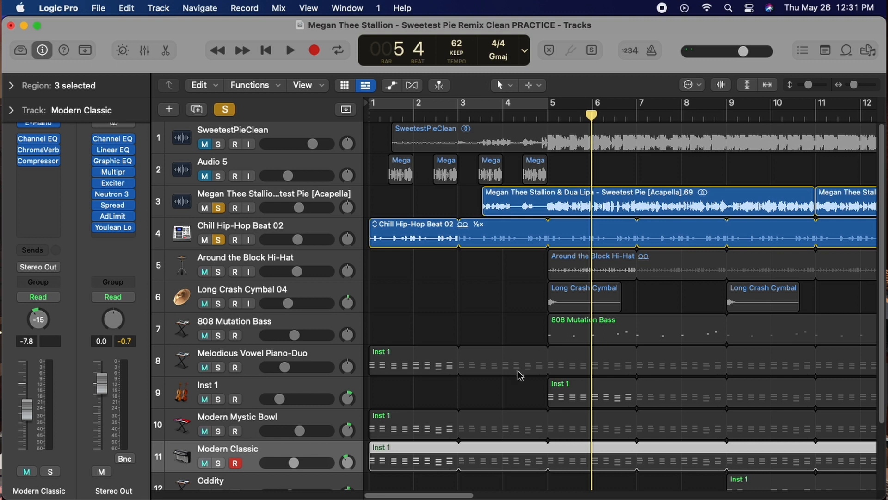
pyautogui.scroll(-1, 481, 323)
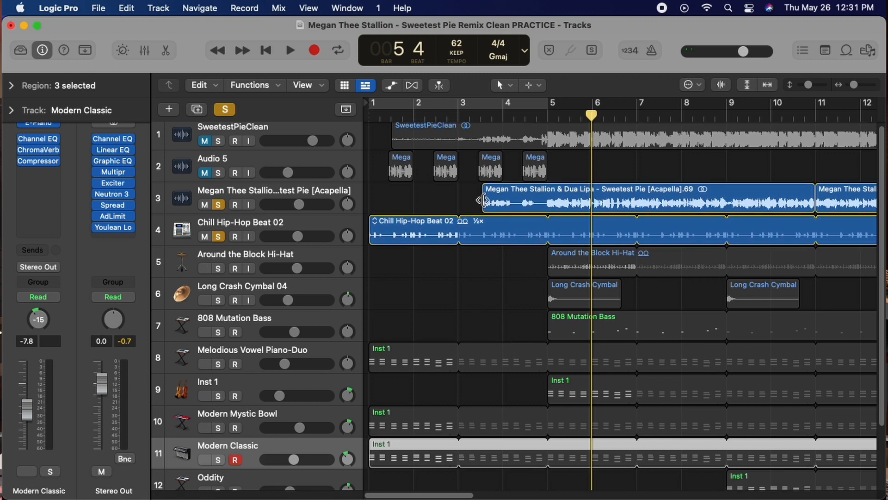
pyautogui.moveTo(484, 200); pyautogui.dragTo(540, 199)
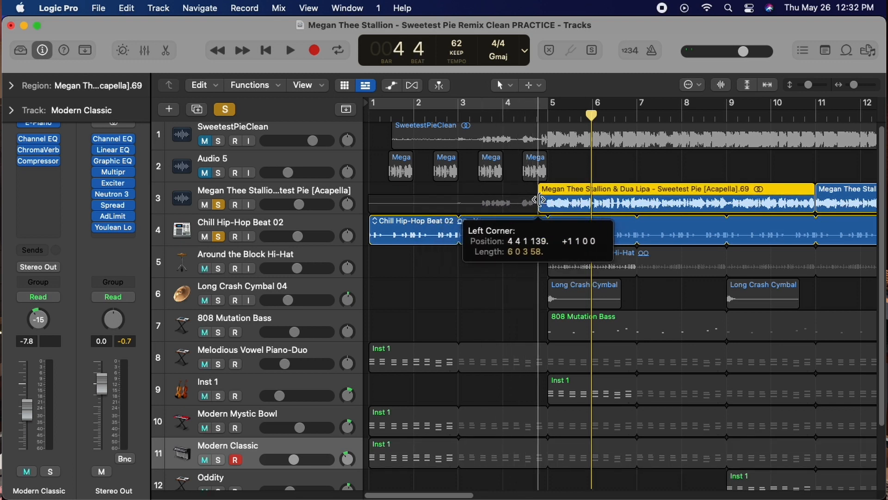
pyautogui.click(549, 116)
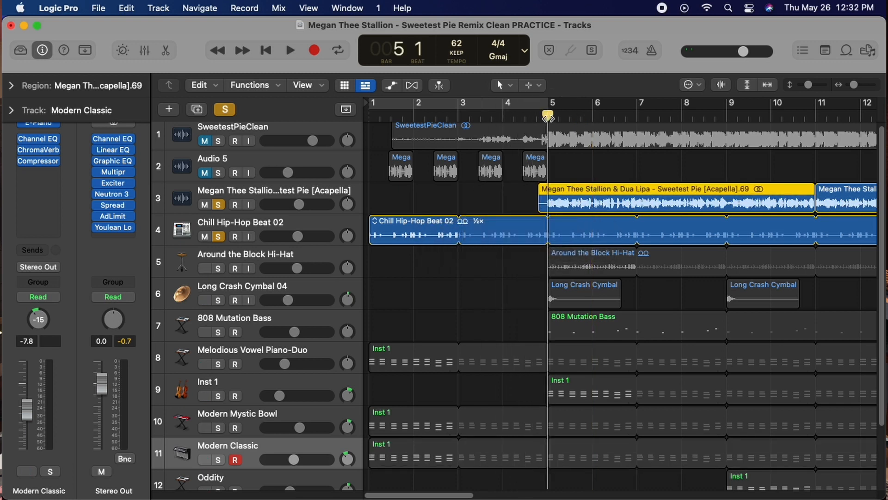
pyautogui.press('space')
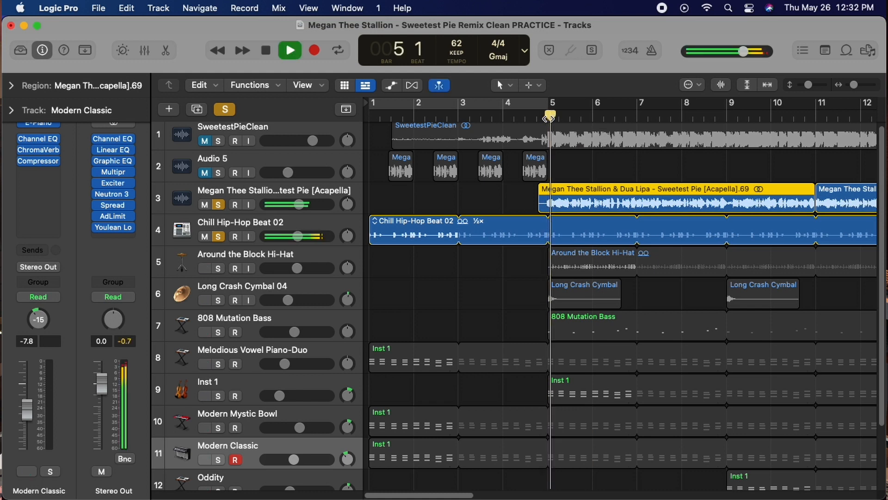
pyautogui.moveTo(541, 205); pyautogui.dragTo(472, 200)
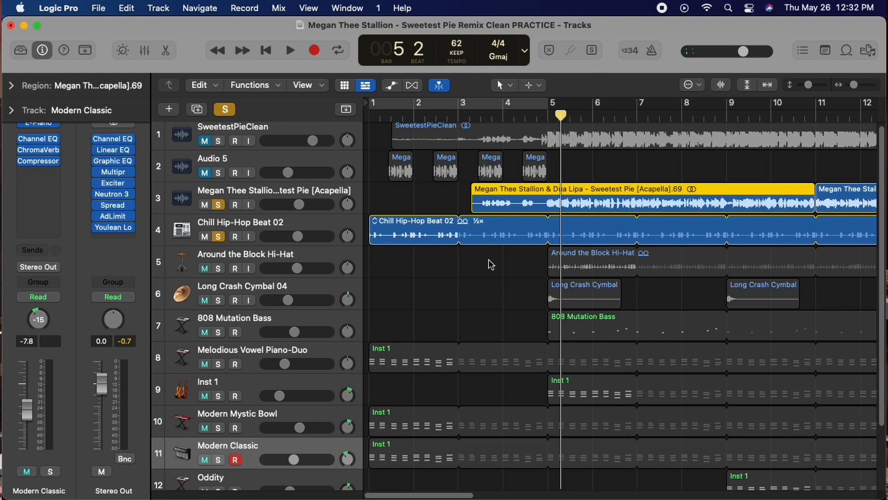
# - Add the Modern Classic track to the soloed acapella and beat, and play them together from bar 5
pyautogui.click(218, 460)
pyautogui.moveTo(581, 116); pyautogui.dragTo(549, 117)
pyautogui.press('space')
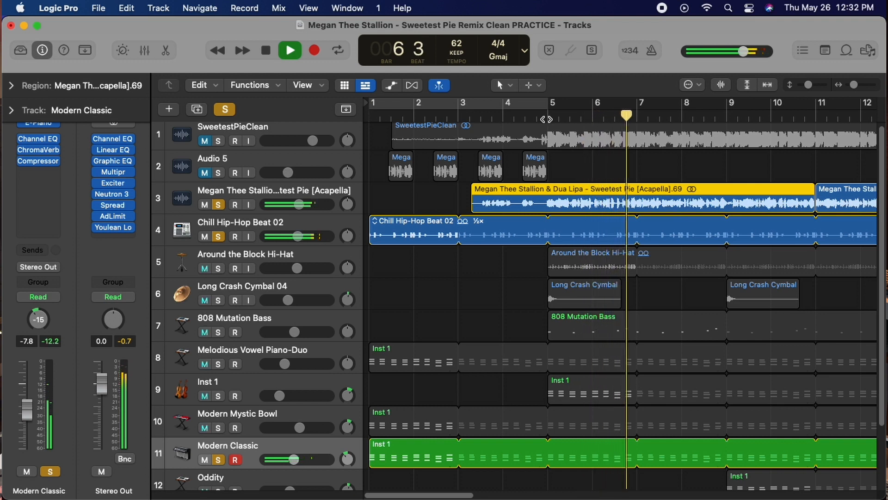
pyautogui.press('space')
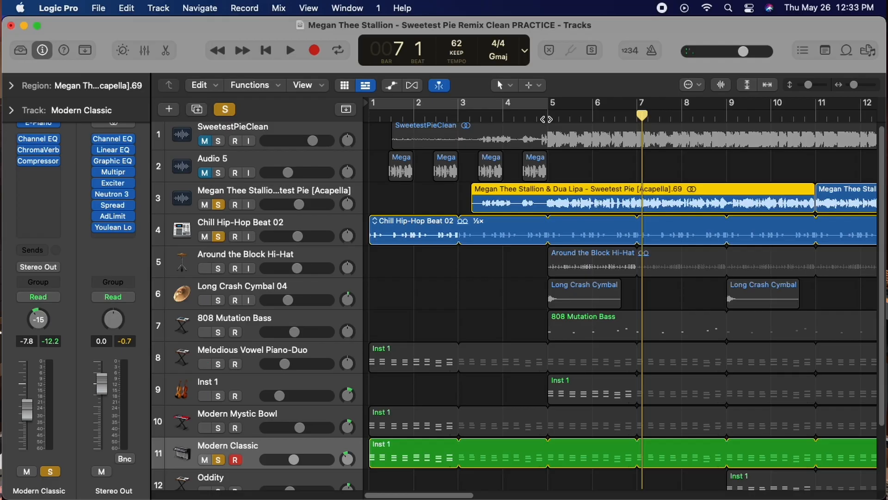
# - Switch to the Adele - Oh My God Remix project window and play the soloed original song from bar 32
pyautogui.moveTo(648, 495)
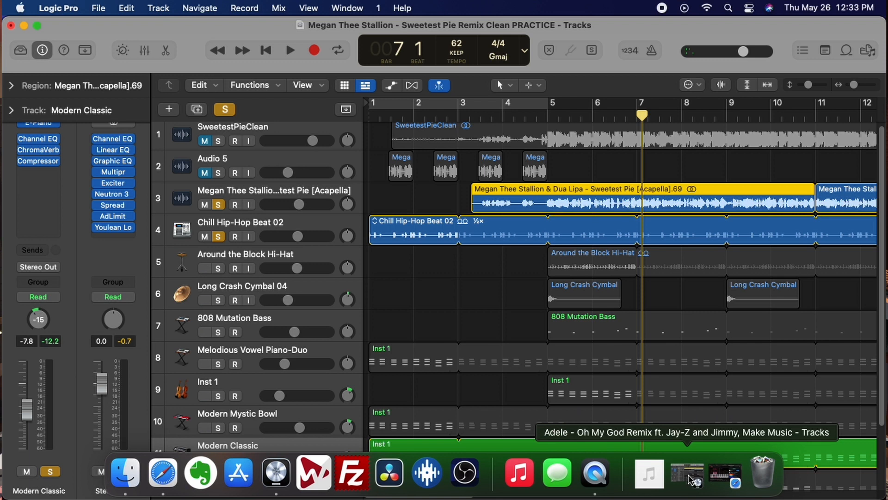
pyautogui.click(688, 477)
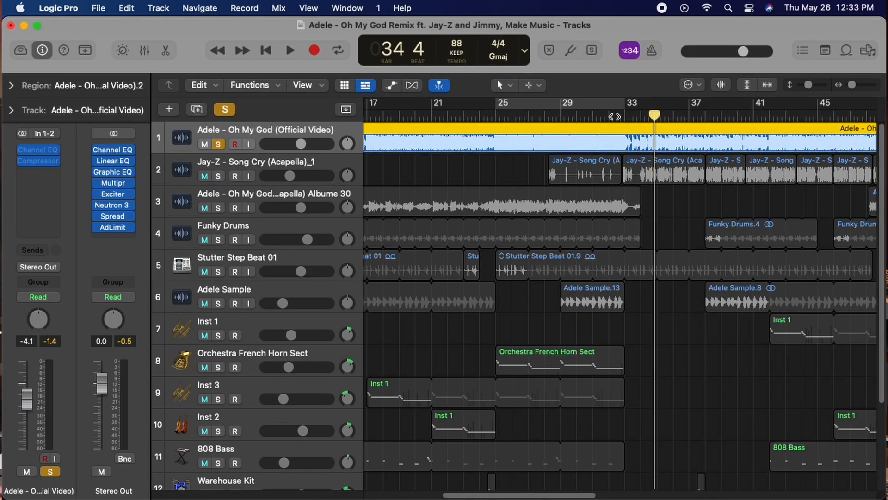
pyautogui.click(609, 118)
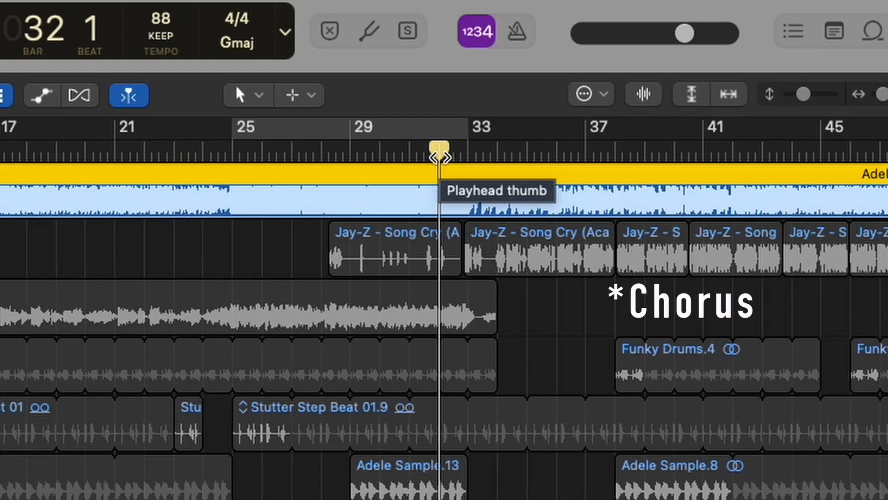
pyautogui.press('space')
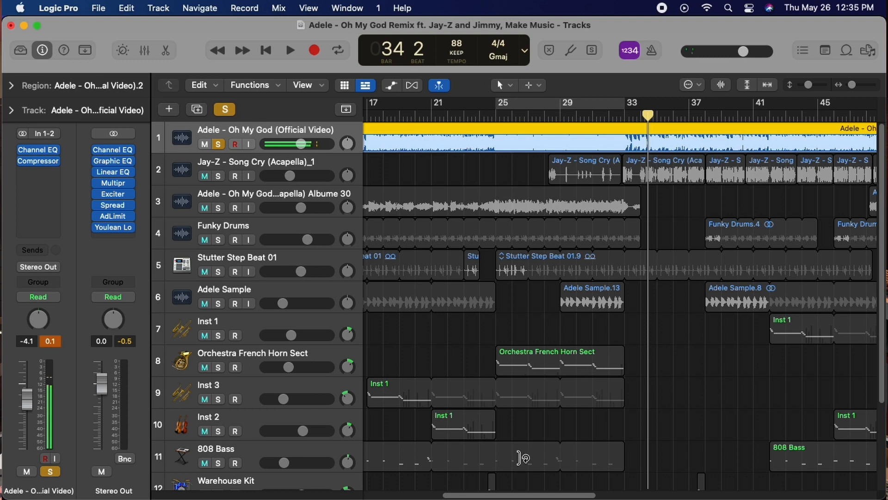
# - Select all regions in the arrangement, shift them together slightly past bar 1, and set the playhead to bar 1
pyautogui.hscroll(-10, 523, 498)
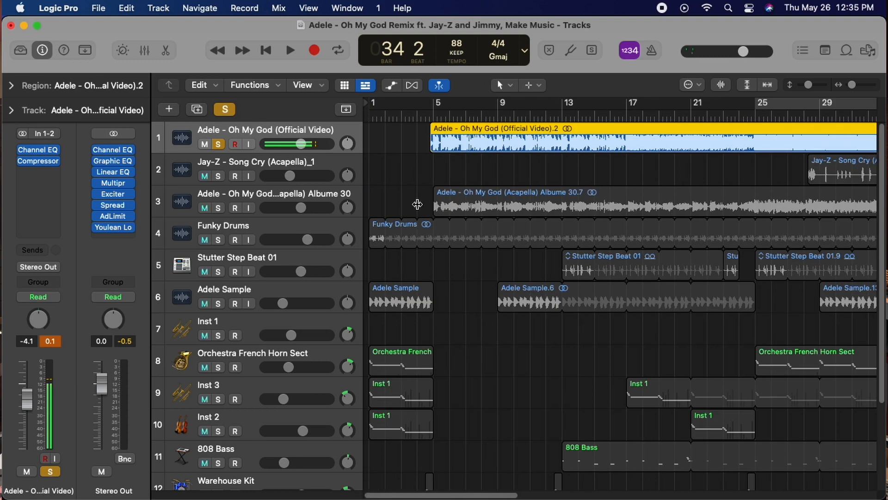
pyautogui.press('super+a')
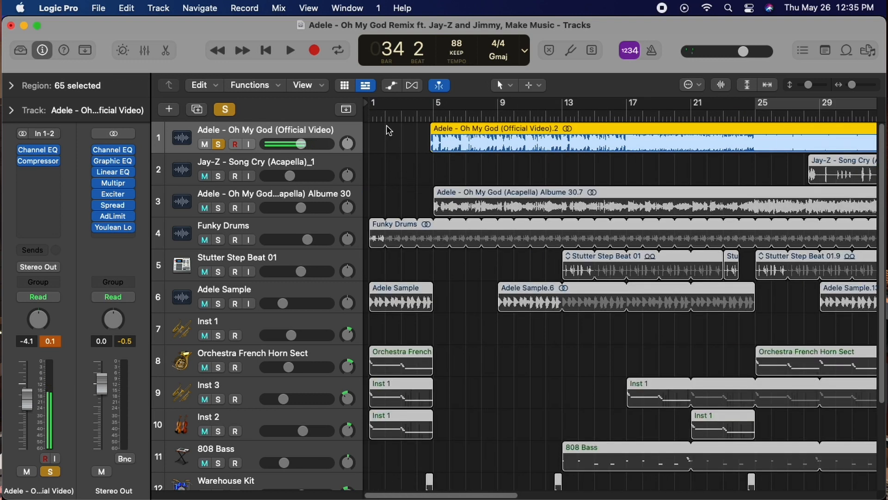
pyautogui.moveTo(852, 85); pyautogui.dragTo(859, 84)
pyautogui.moveTo(403, 303); pyautogui.dragTo(416, 307)
pyautogui.click(370, 117)
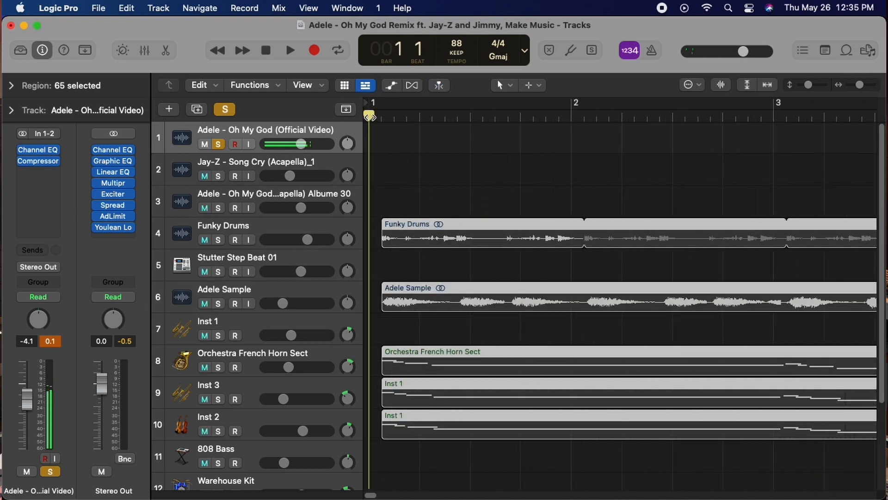